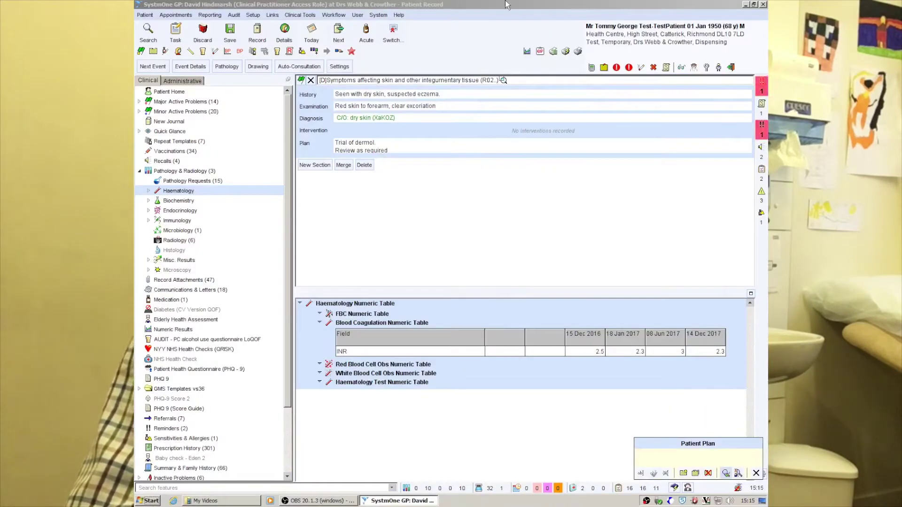
Bring the patient record window to the front.
{"action": "left_click", "coordinate": [723, 8]}
Start an acute prescription and pick Dermol cream from a 'derm' drug search.
{"action": "left_click", "coordinate": [466, 146]}
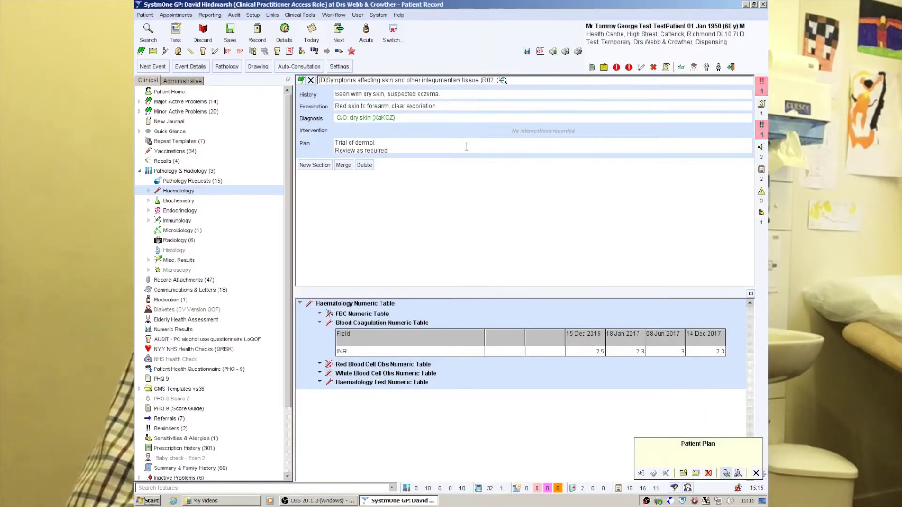
{"action": "left_click", "coordinate": [366, 32]}
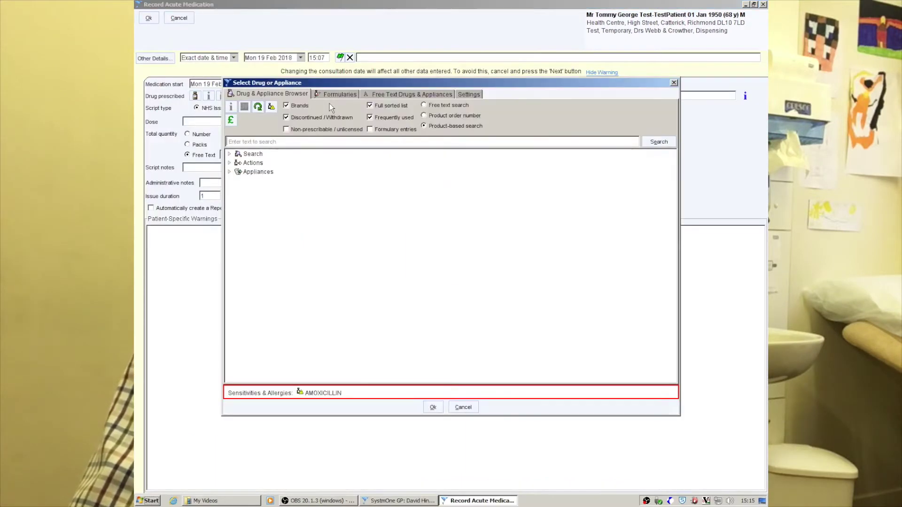
{"action": "type", "text": "d"}
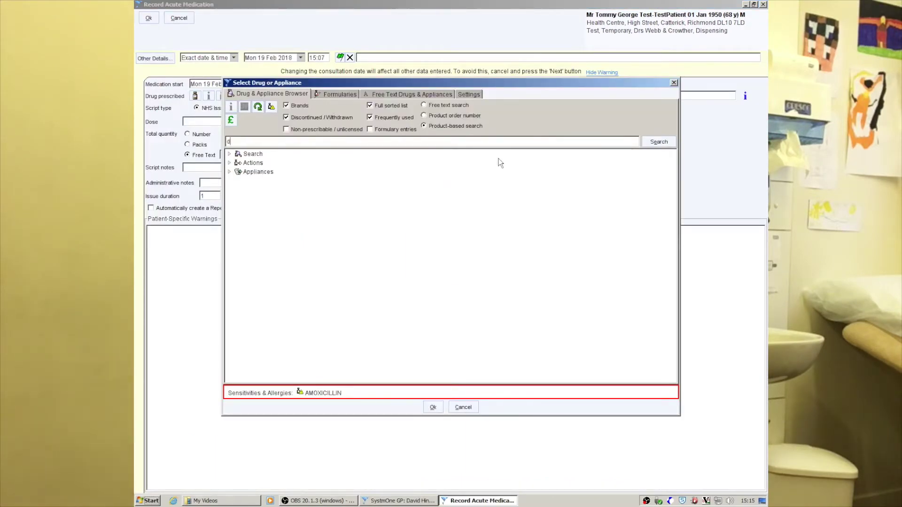
{"action": "type", "text": "erm"}
{"action": "key", "text": "Return"}
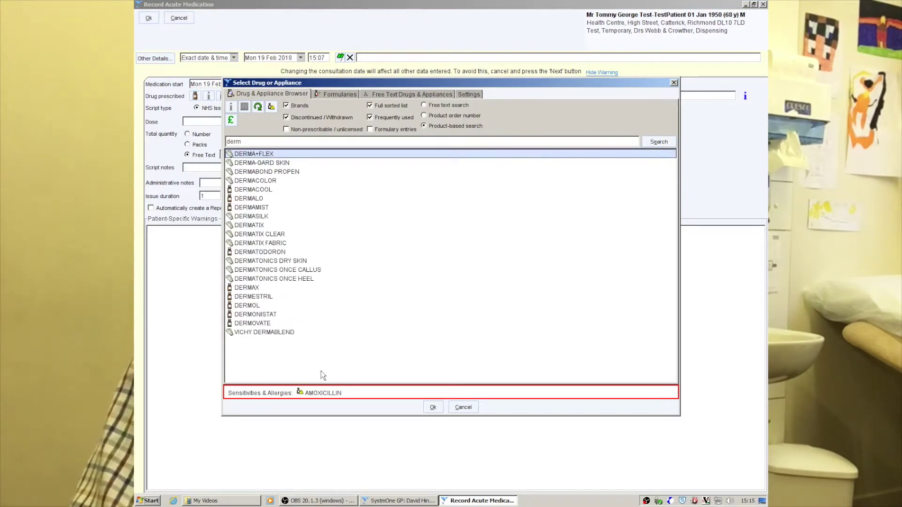
{"action": "double_click", "coordinate": [238, 306]}
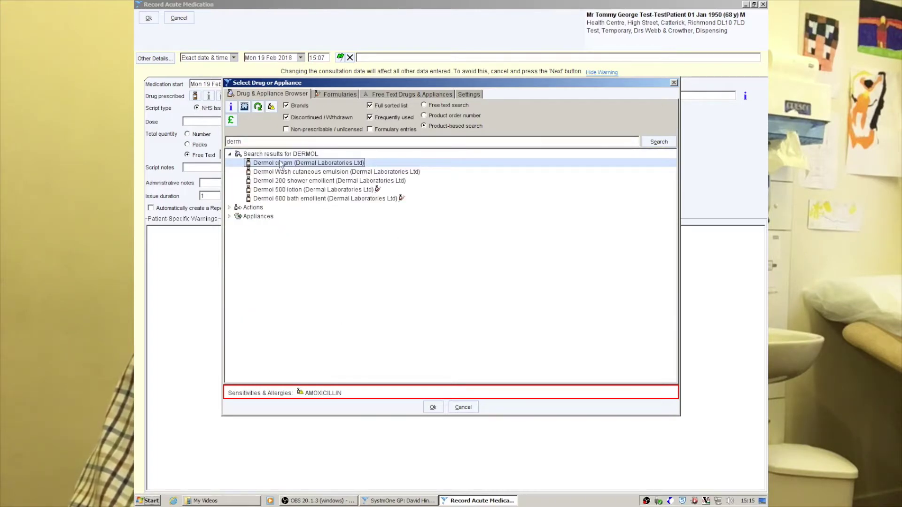
{"action": "left_click", "coordinate": [433, 408]}
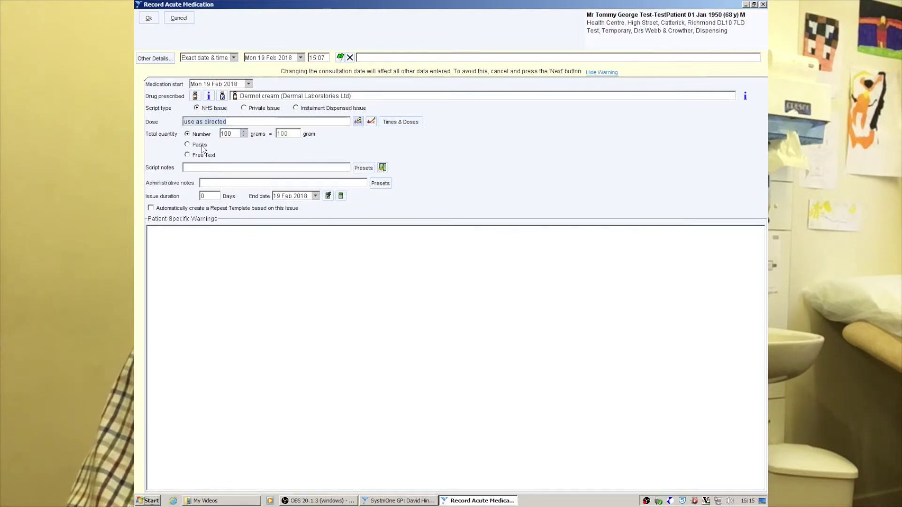
Prescribe the Dermol cream as whole packs of 500 grams.
{"action": "left_click", "coordinate": [200, 146]}
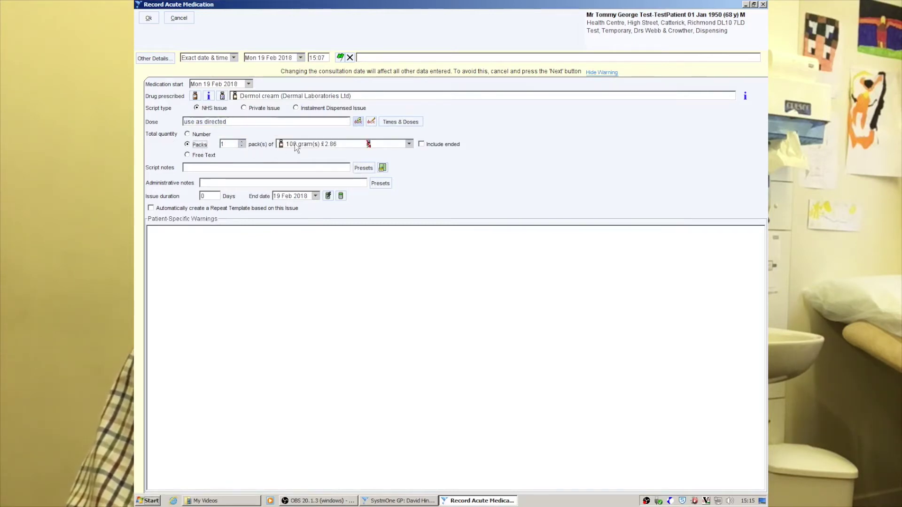
{"action": "left_click", "coordinate": [409, 145]}
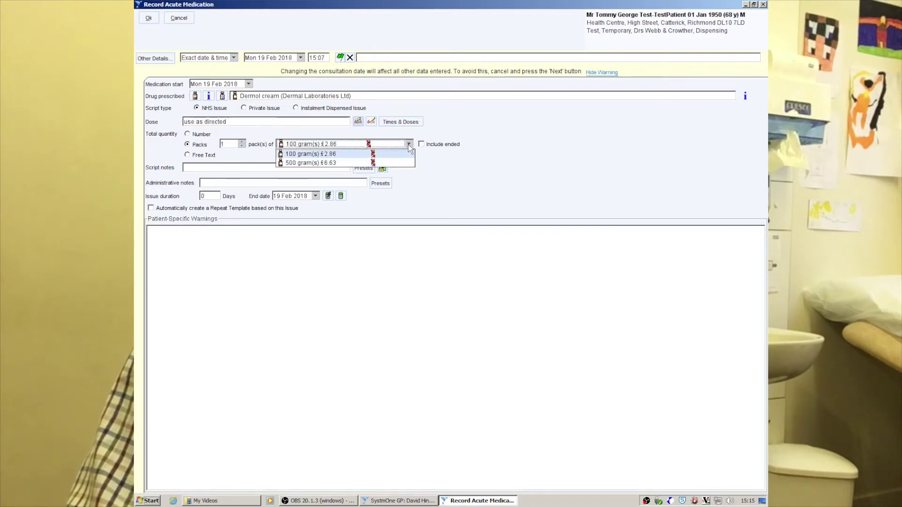
{"action": "left_click", "coordinate": [328, 163]}
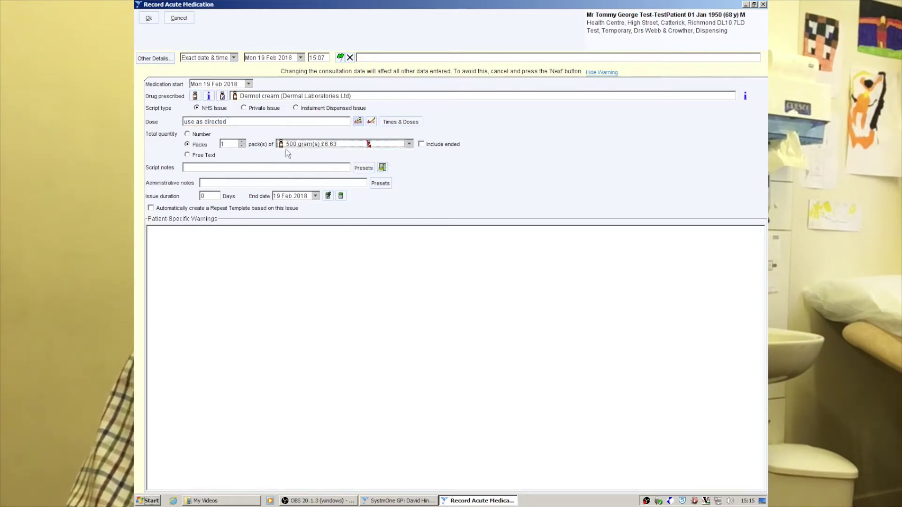
Set the dose to 'Apply liberally to dry skin' and the issue duration to 30, then save the prescription.
{"action": "left_click", "coordinate": [234, 122]}
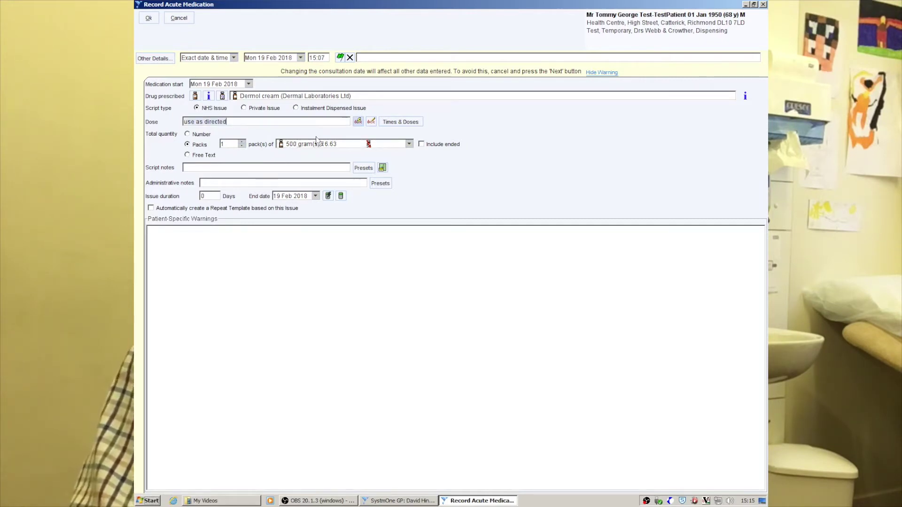
{"action": "key", "text": "BackSpace"}
{"action": "type", "text": "Apply "}
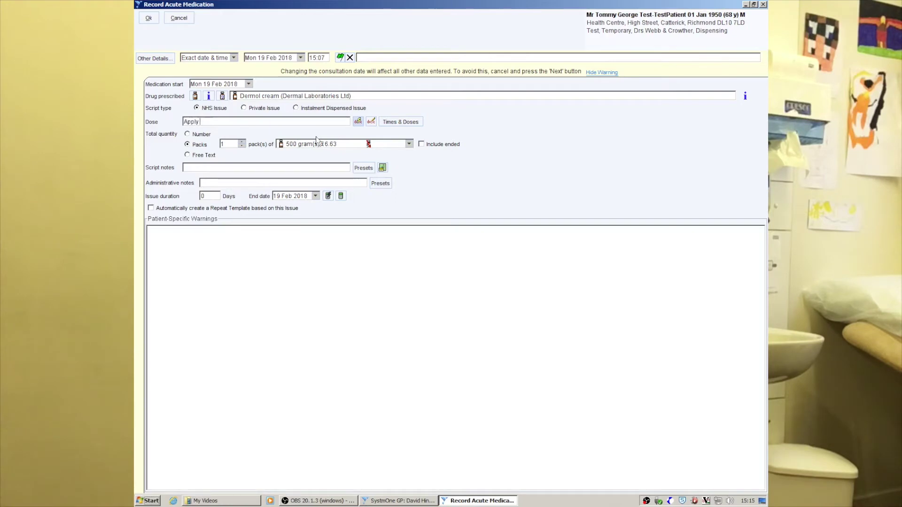
{"action": "type", "text": "liberally to dry skin"}
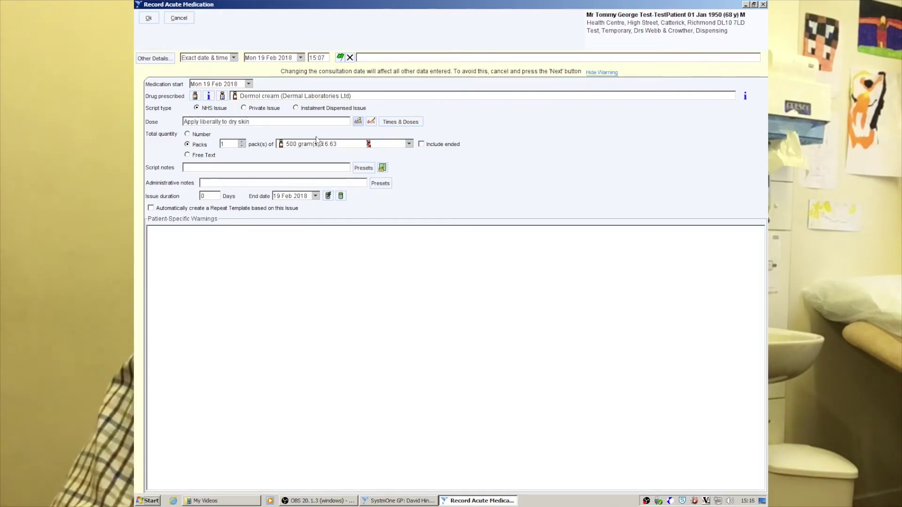
{"action": "left_click", "coordinate": [209, 196]}
{"action": "type", "text": "30"}
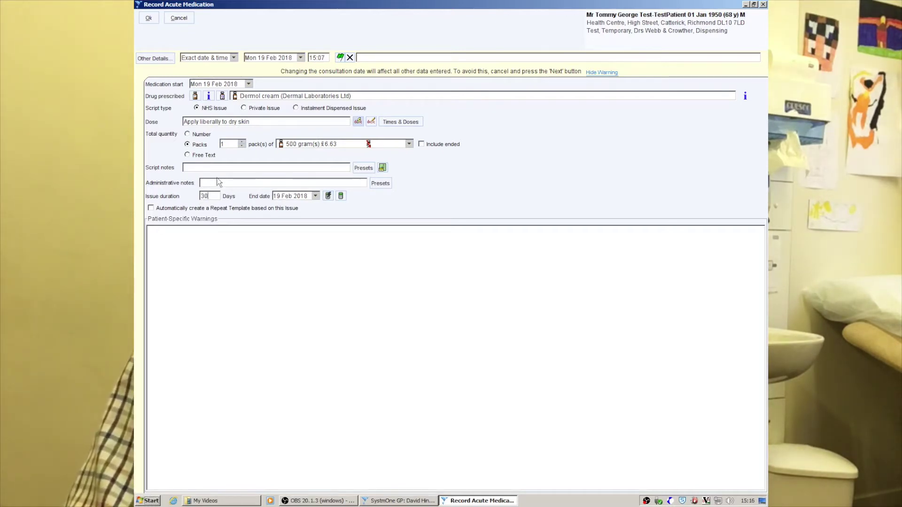
{"action": "left_click", "coordinate": [201, 182]}
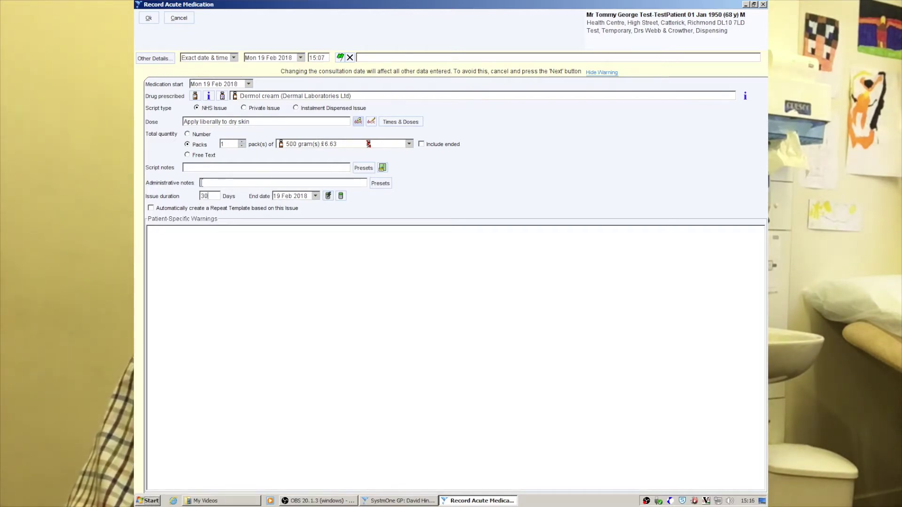
{"action": "left_click", "coordinate": [150, 18]}
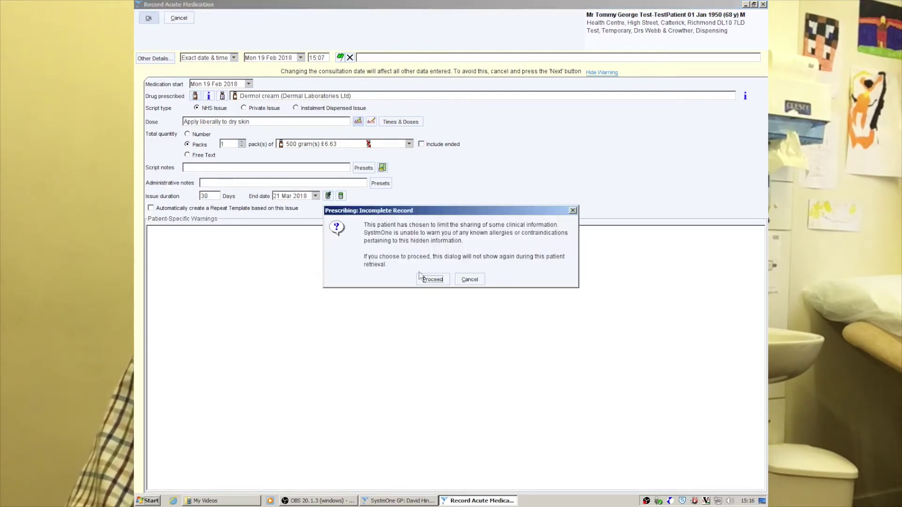
{"action": "left_click", "coordinate": [428, 281]}
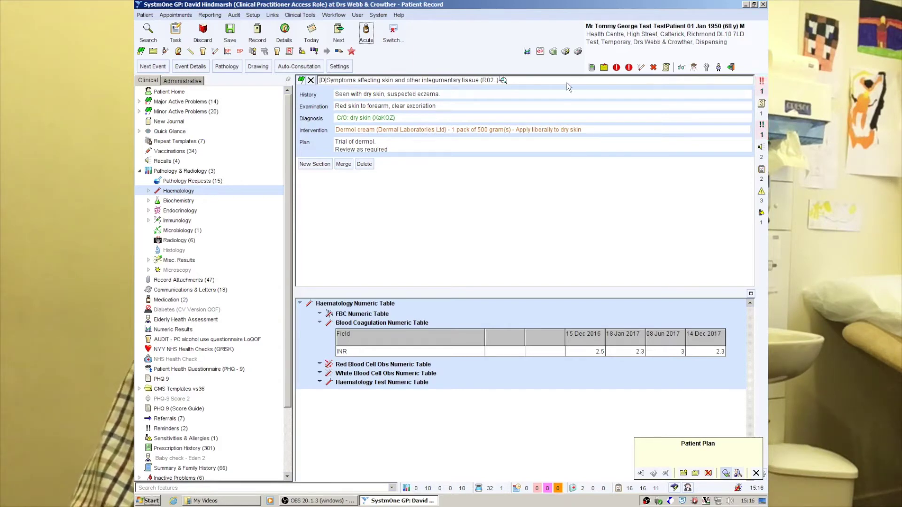
Print the Dermol cream script with Quick Print, then bring up the repeat templates.
{"action": "left_click", "coordinate": [565, 52]}
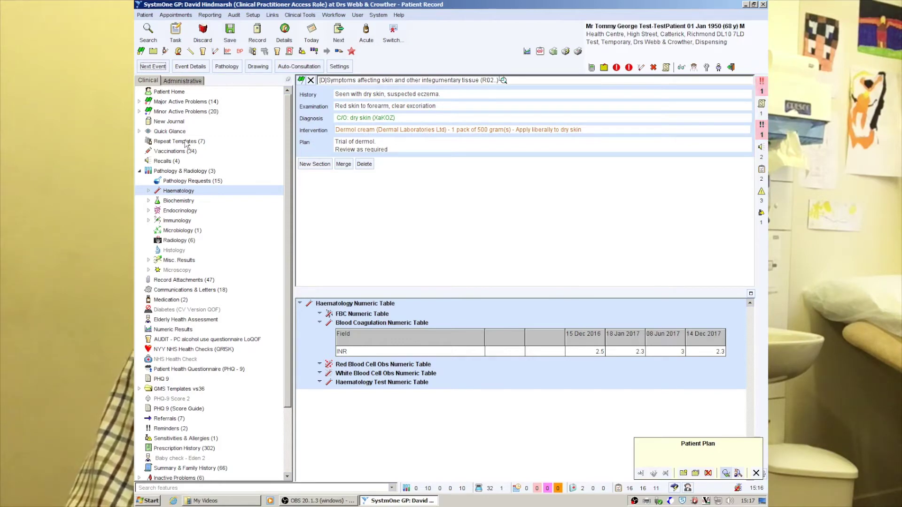
{"action": "left_click", "coordinate": [186, 142]}
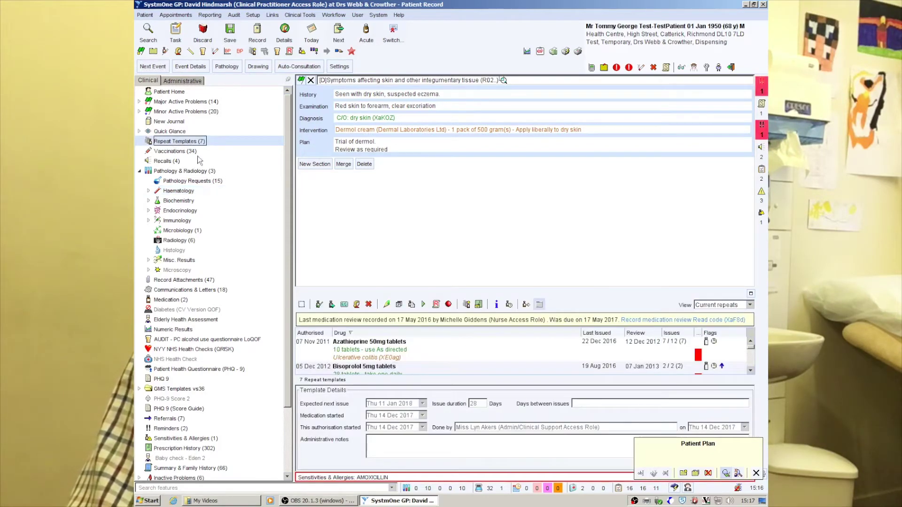
Enlarge the repeat templates list and select the Bisoprolol 5mg tablets template.
{"action": "left_click_drag", "start_coordinate": [422, 288], "coordinate": [425, 173]}
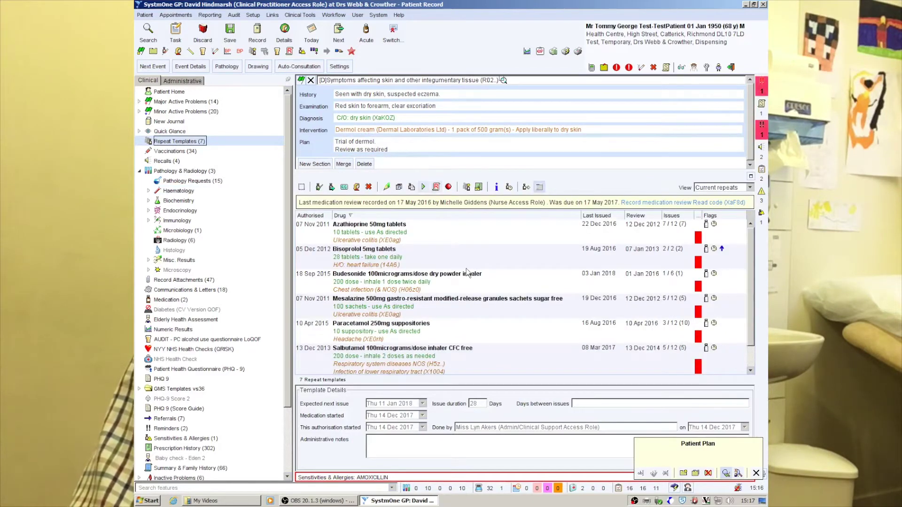
{"action": "scroll", "coordinate": [468, 272], "scroll_direction": "down", "scroll_amount": 1}
{"action": "scroll", "coordinate": [467, 272], "scroll_direction": "up", "scroll_amount": 1}
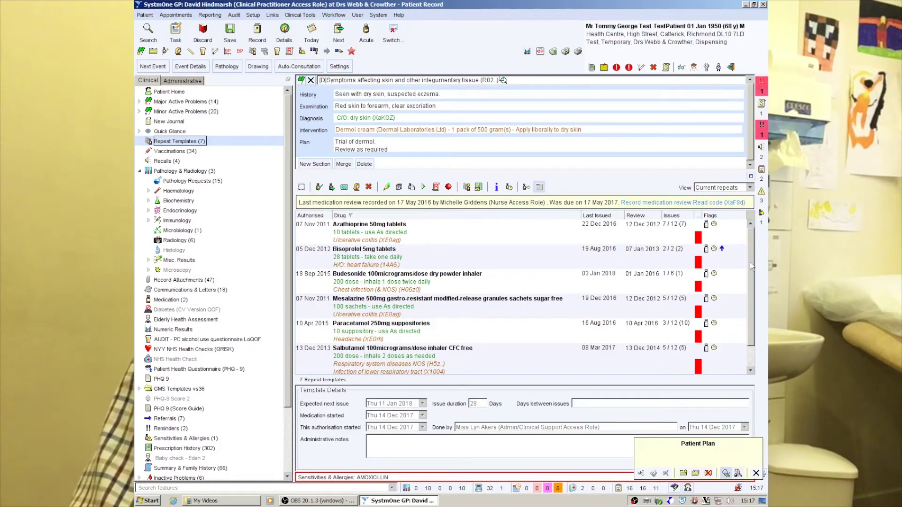
{"action": "left_click", "coordinate": [404, 257]}
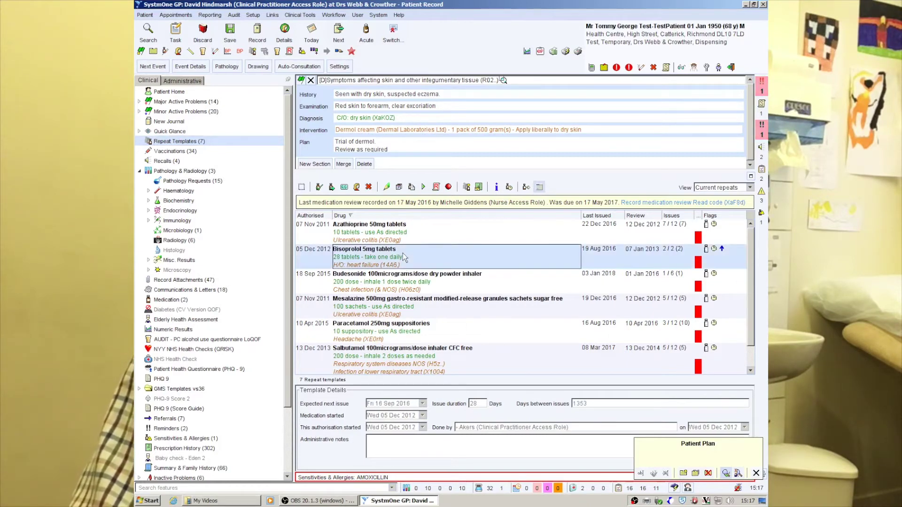
Issue Bisoprolol 5mg tablets despite the maximum-issues and review-date limits being reached.
{"action": "right_click", "coordinate": [402, 253]}
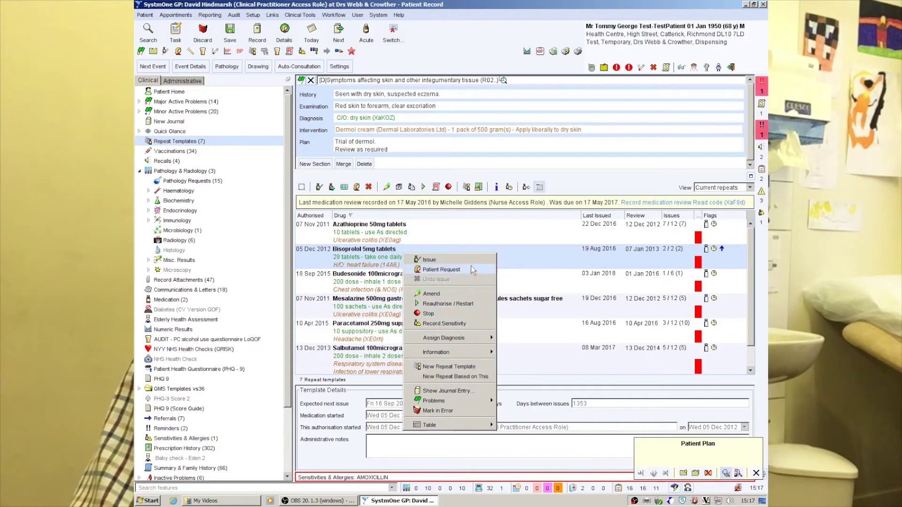
{"action": "left_click", "coordinate": [446, 259]}
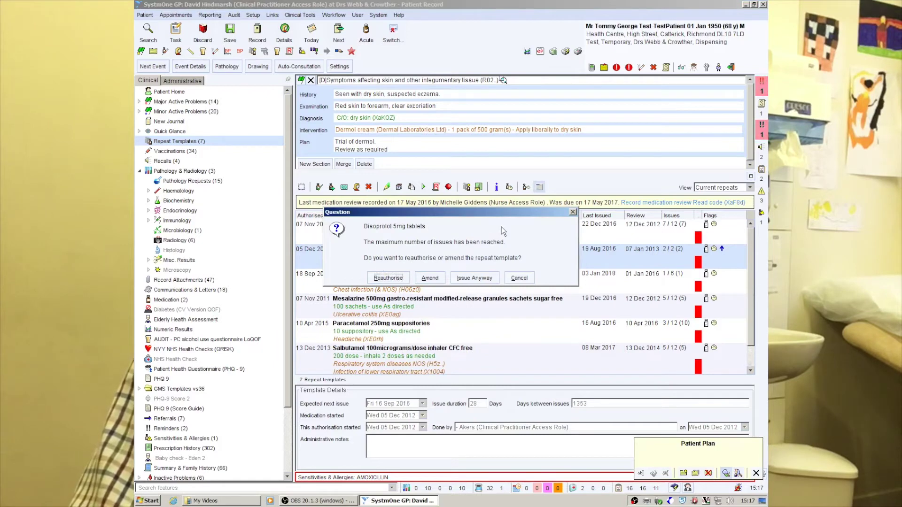
{"action": "left_click_drag", "start_coordinate": [498, 213], "coordinate": [578, 297]}
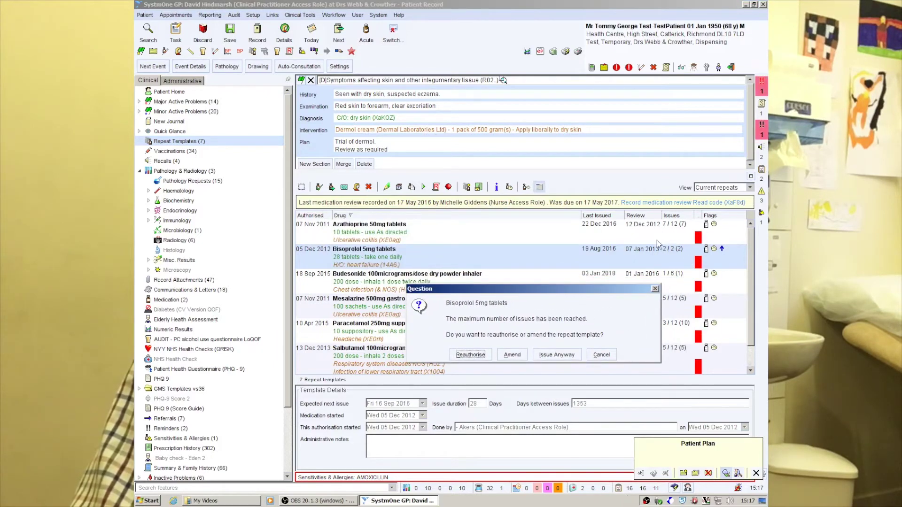
{"action": "left_click", "coordinate": [576, 354]}
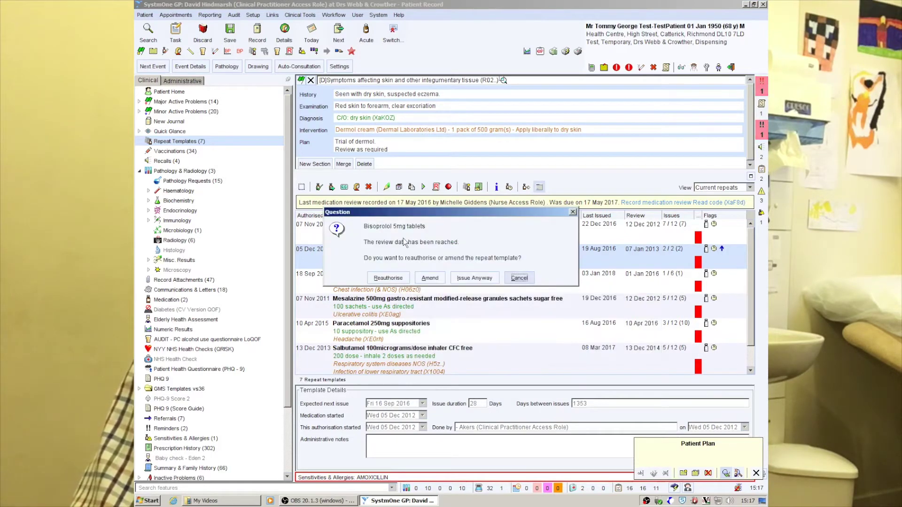
{"action": "left_click", "coordinate": [461, 280]}
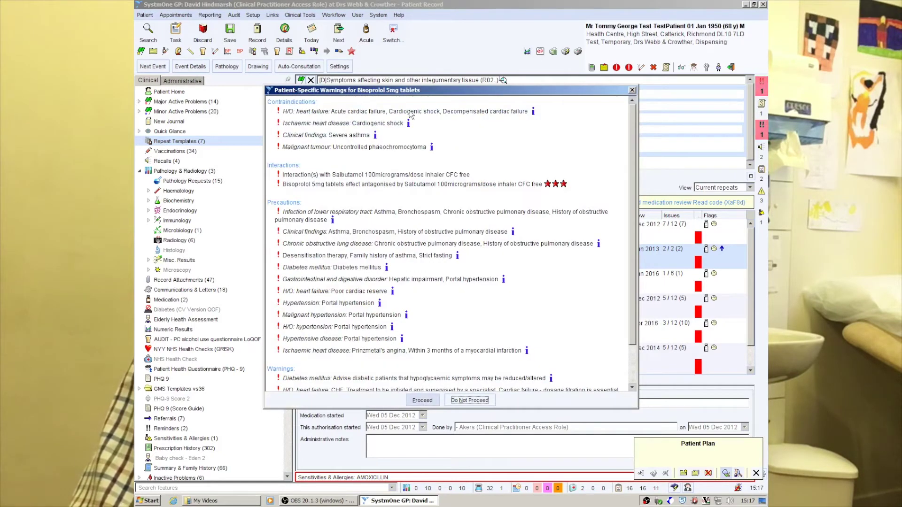
{"action": "left_click", "coordinate": [425, 401]}
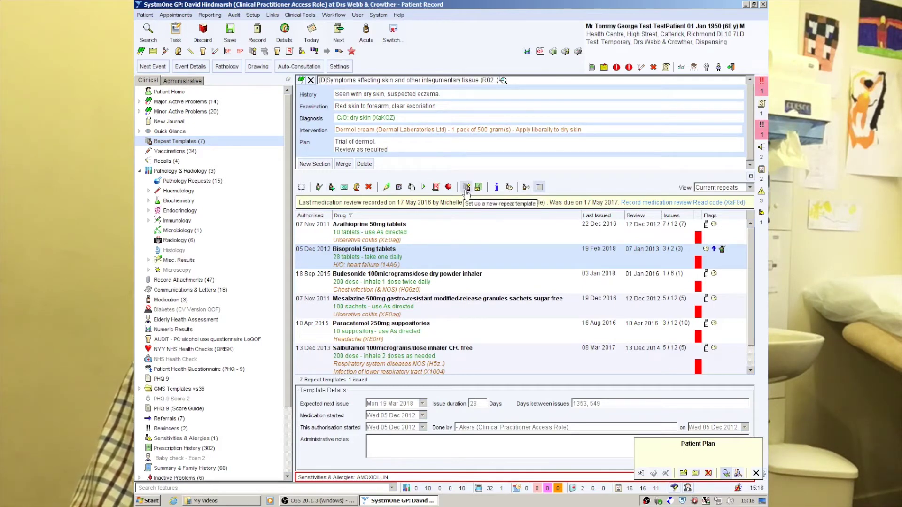
{"action": "left_click", "coordinate": [466, 189]}
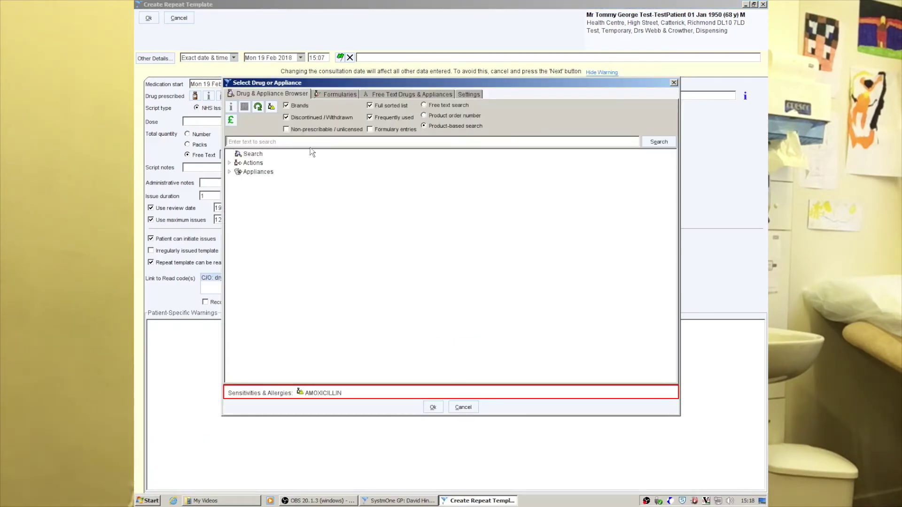
Choose Dermol cream for the new repeat template and begin the dose with 'Apply'.
{"action": "type", "text": "dermol"}
{"action": "key", "text": "Return"}
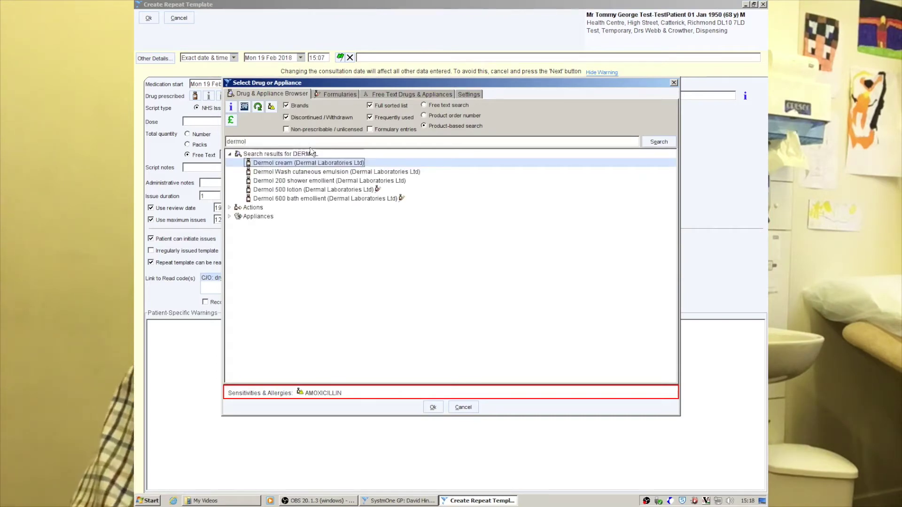
{"action": "double_click", "coordinate": [306, 165]}
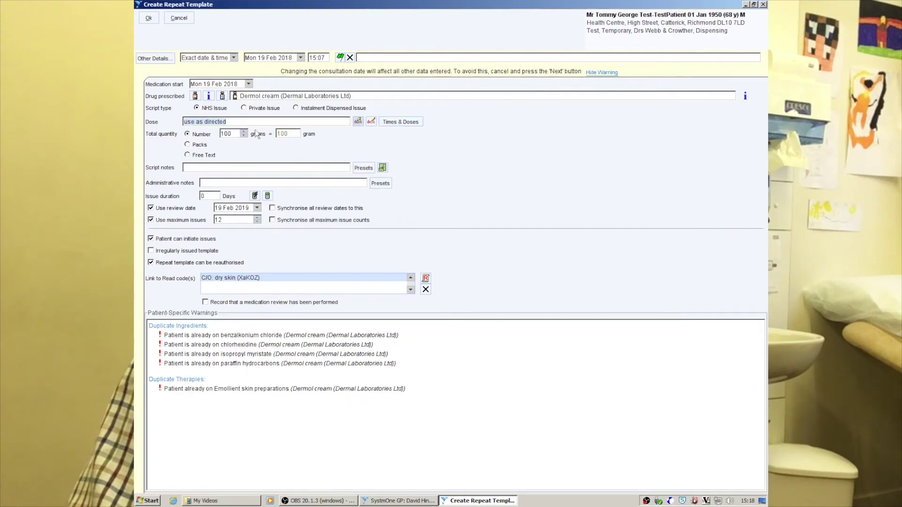
{"action": "type", "text": "Apply liberally"}
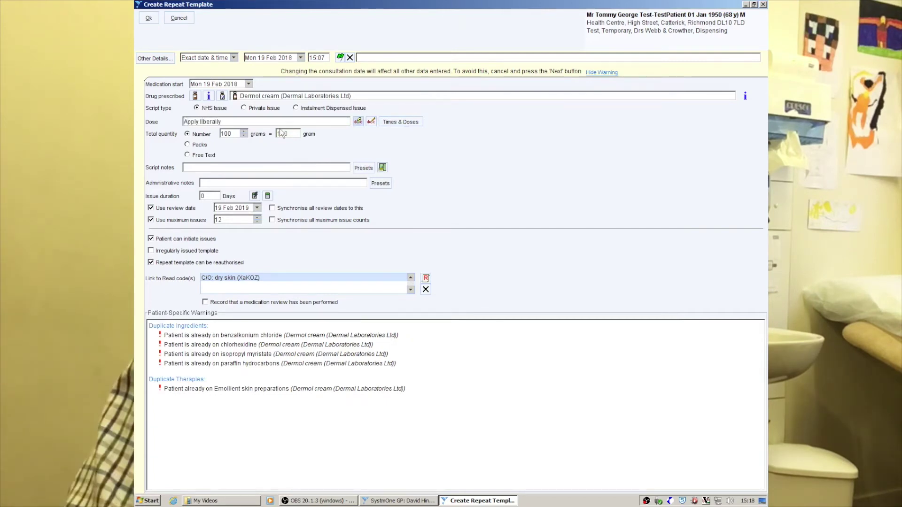
Set 500 gram packs, turn off the review date, and start editing maximum issues.
{"action": "left_click", "coordinate": [197, 144]}
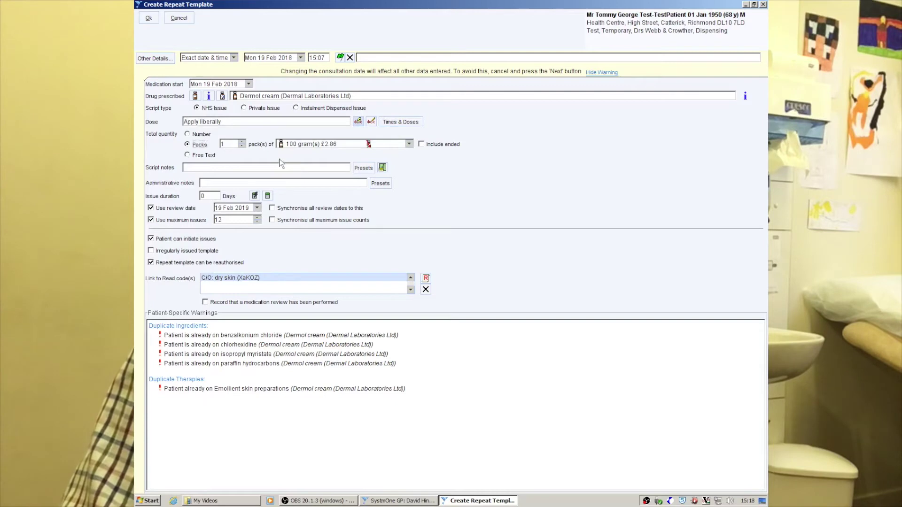
{"action": "left_click", "coordinate": [400, 146]}
{"action": "left_click", "coordinate": [373, 164]}
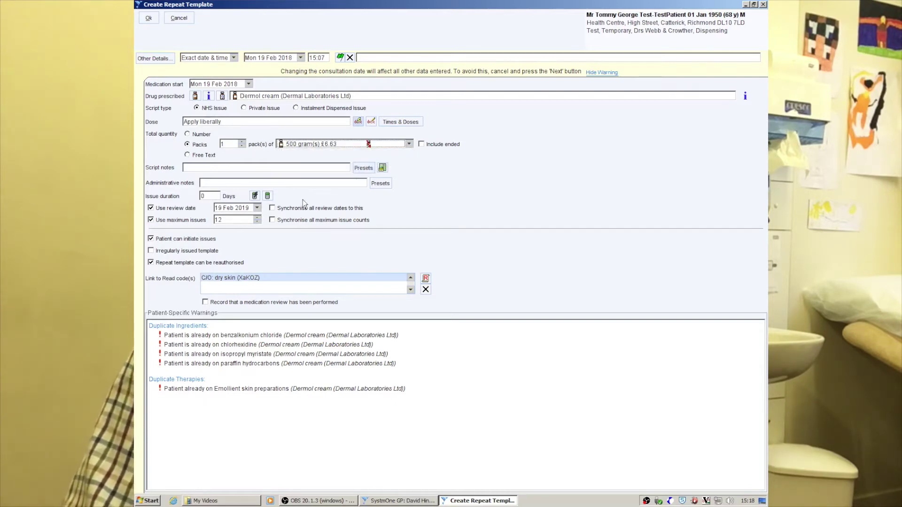
{"action": "left_click", "coordinate": [165, 212]}
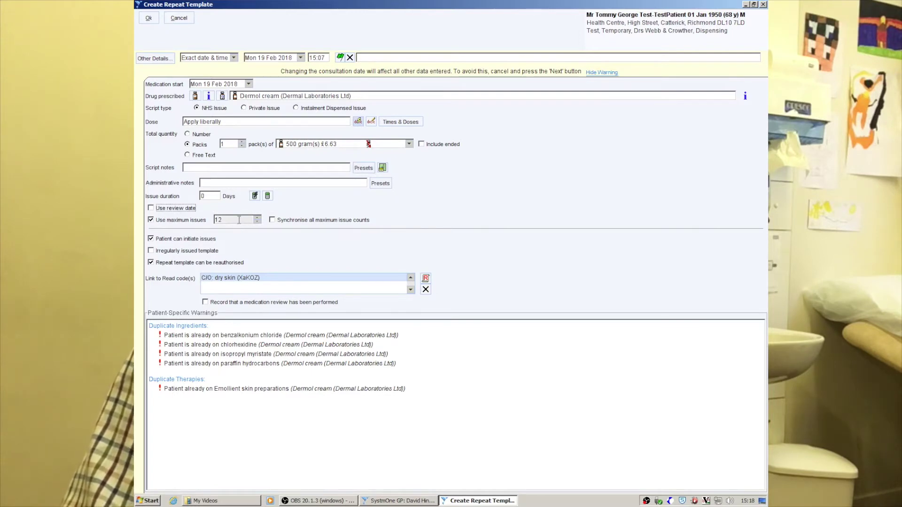
{"action": "left_click", "coordinate": [228, 220]}
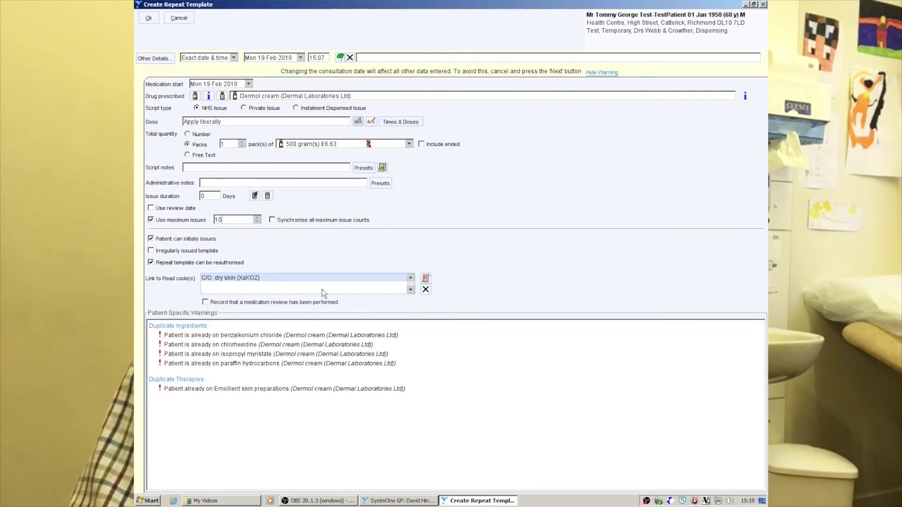
{"action": "left_click", "coordinate": [425, 278]}
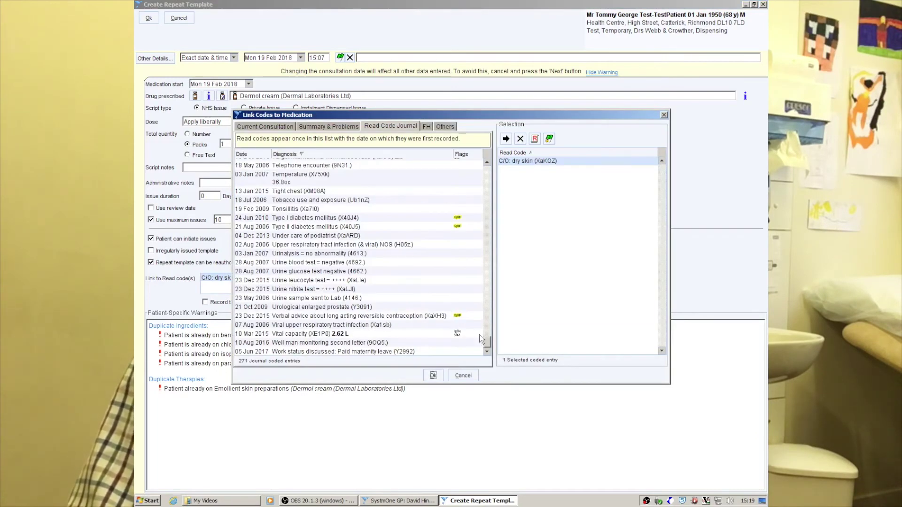
{"action": "left_click_drag", "start_coordinate": [487, 345], "coordinate": [504, 184]}
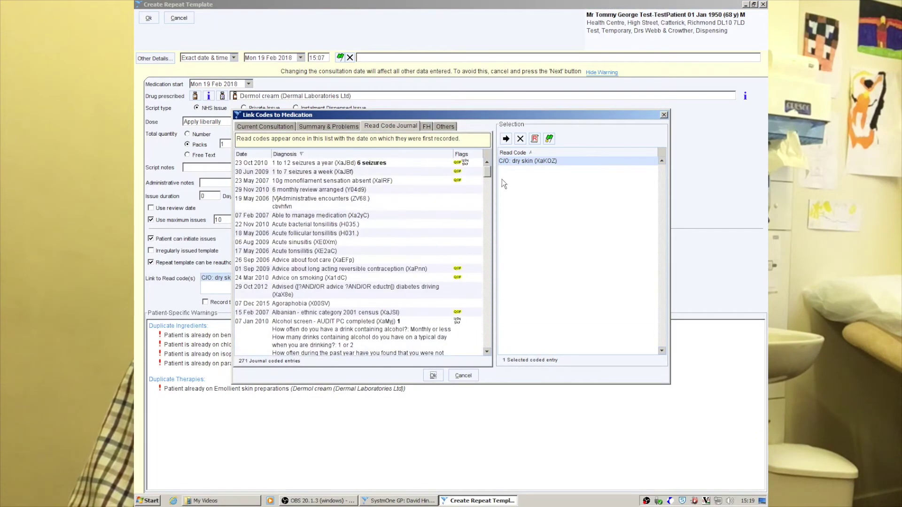
{"action": "left_click", "coordinate": [271, 128]}
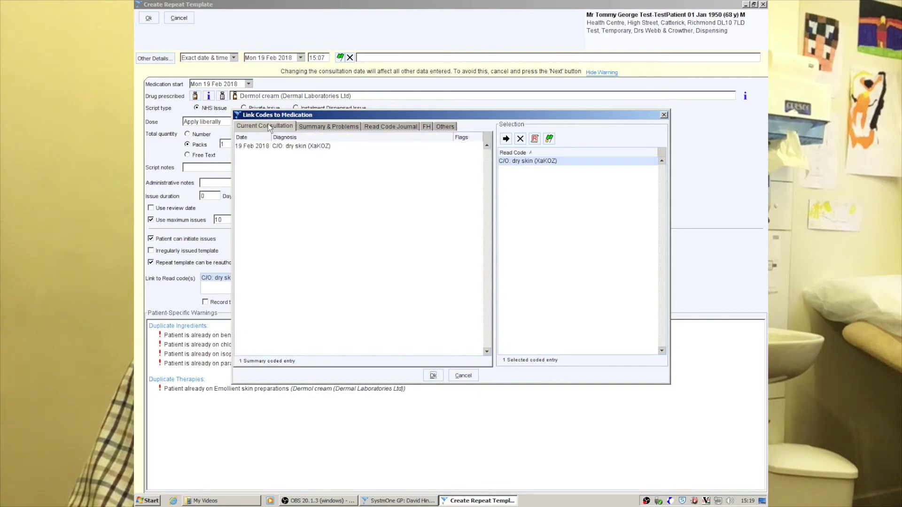
{"action": "left_click", "coordinate": [301, 150]}
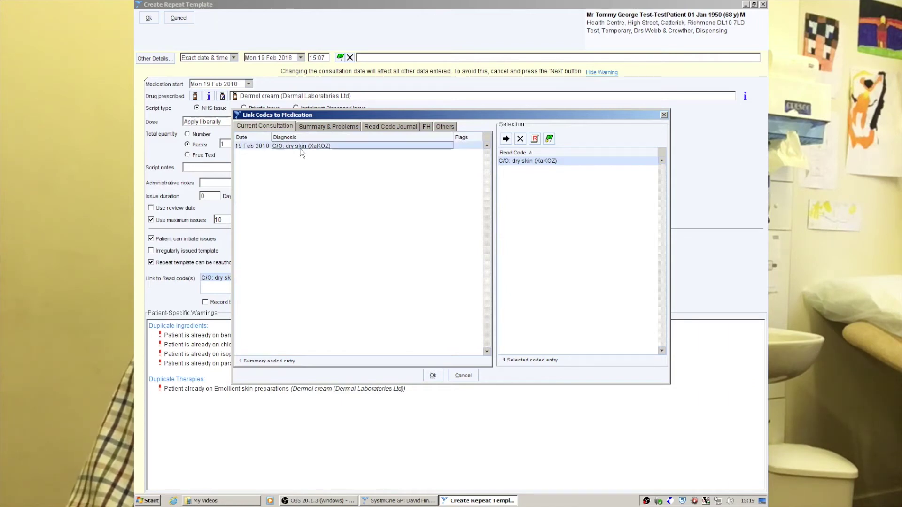
{"action": "left_click", "coordinate": [506, 139]}
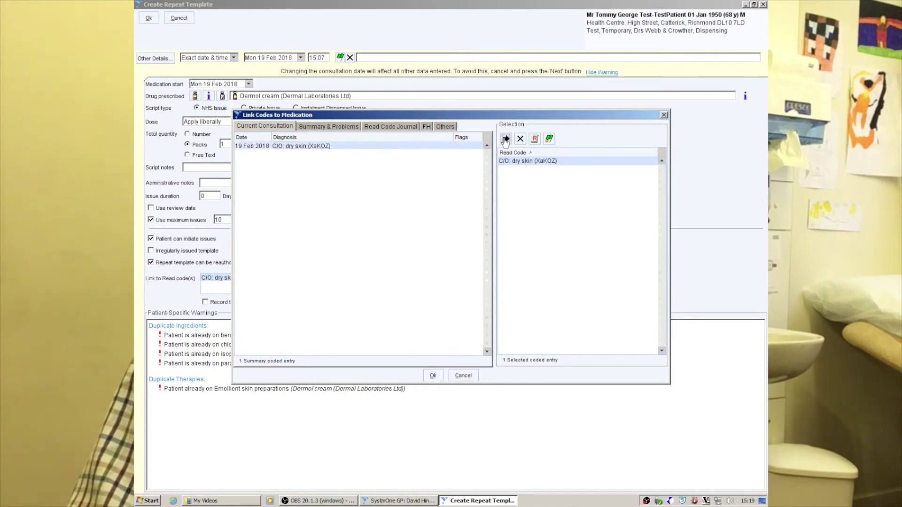
{"action": "left_click", "coordinate": [531, 163]}
{"action": "left_click", "coordinate": [520, 139]}
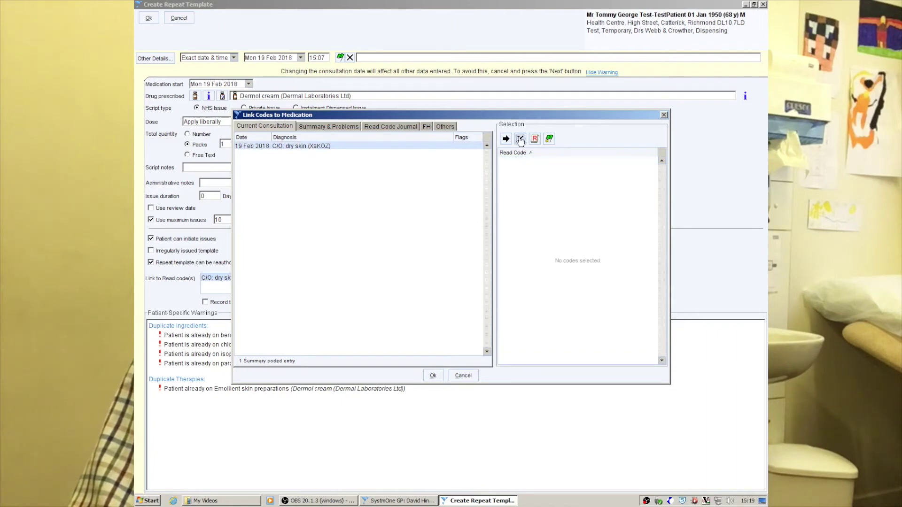
{"action": "left_click", "coordinate": [310, 148]}
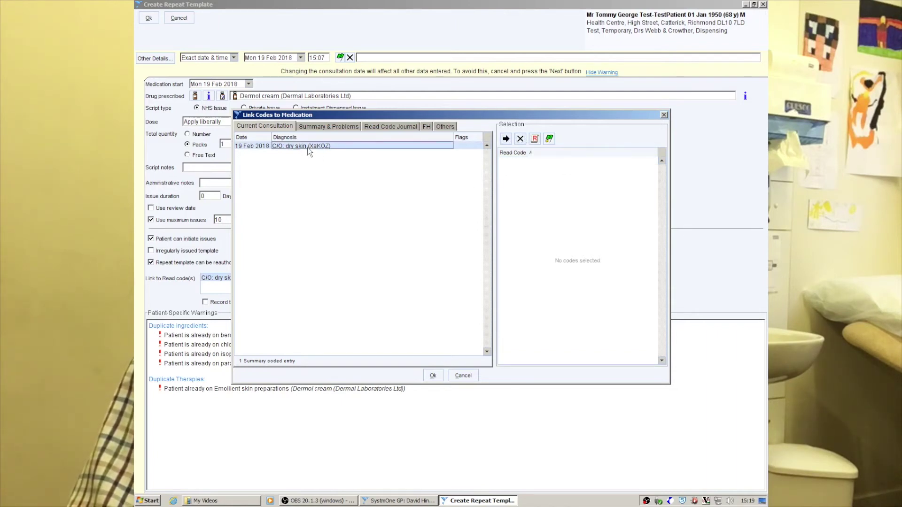
{"action": "left_click", "coordinate": [506, 139]}
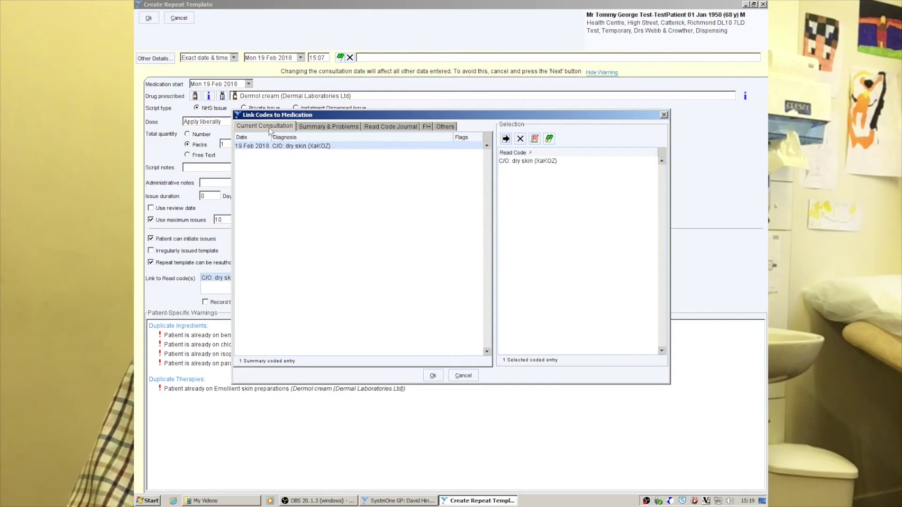
{"action": "left_click", "coordinate": [322, 126]}
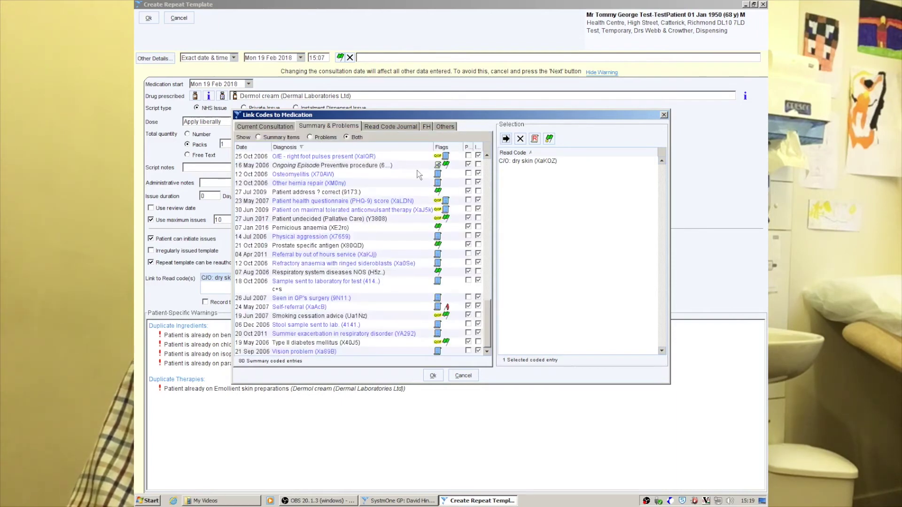
{"action": "left_click", "coordinate": [393, 126]}
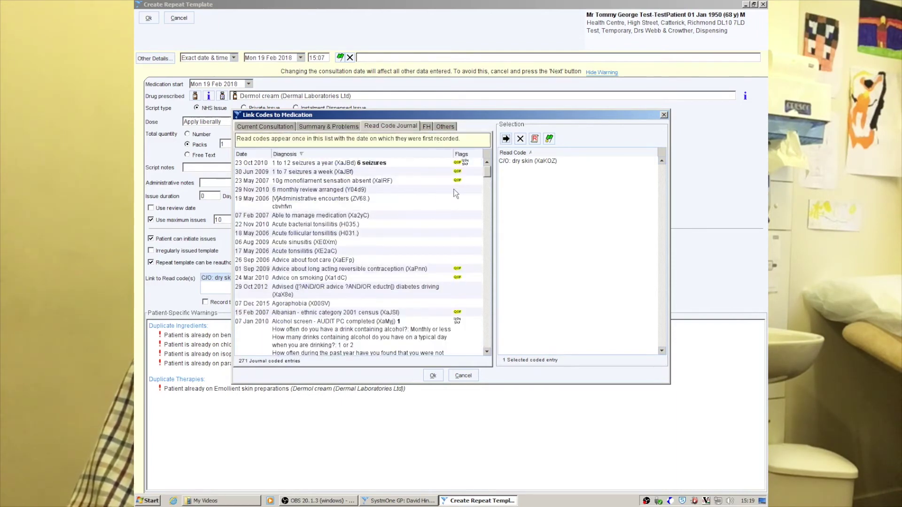
{"action": "left_click", "coordinate": [427, 126]}
{"action": "left_click", "coordinate": [445, 126]}
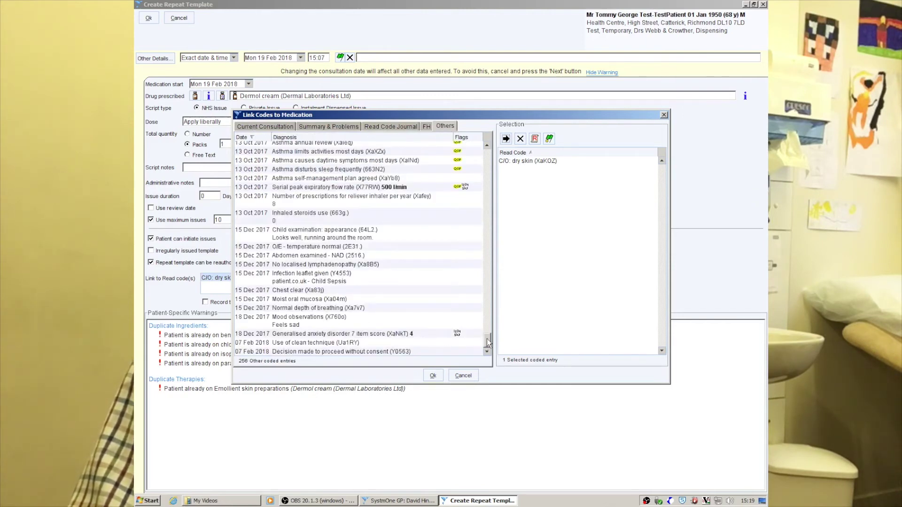
{"action": "left_click", "coordinate": [534, 139]}
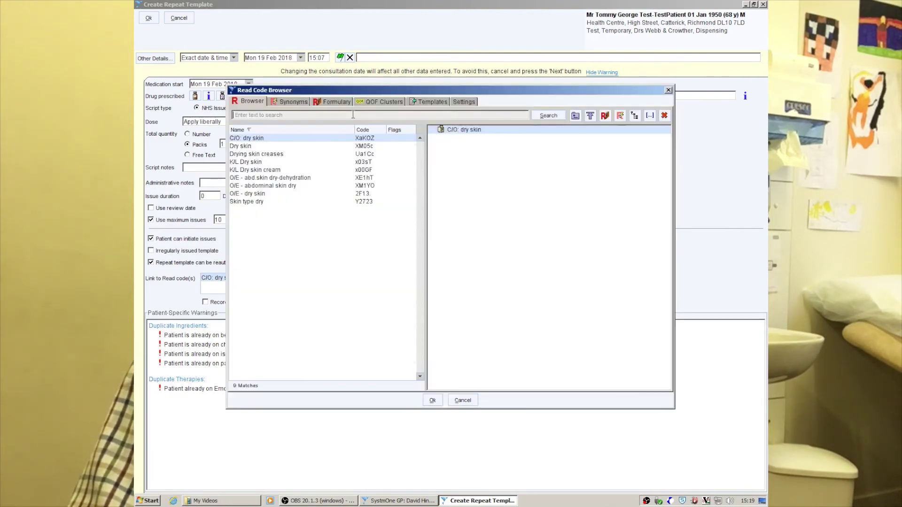
{"action": "left_click", "coordinate": [462, 401]}
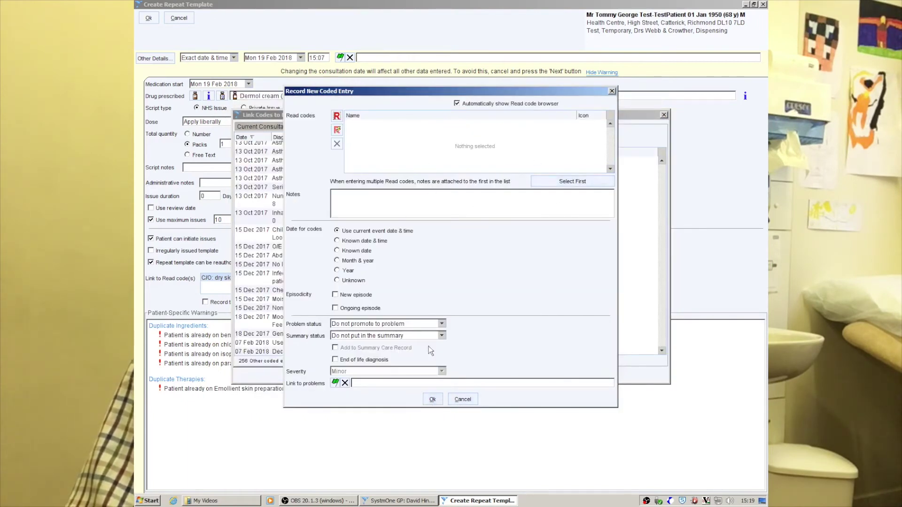
{"action": "left_click", "coordinate": [463, 400]}
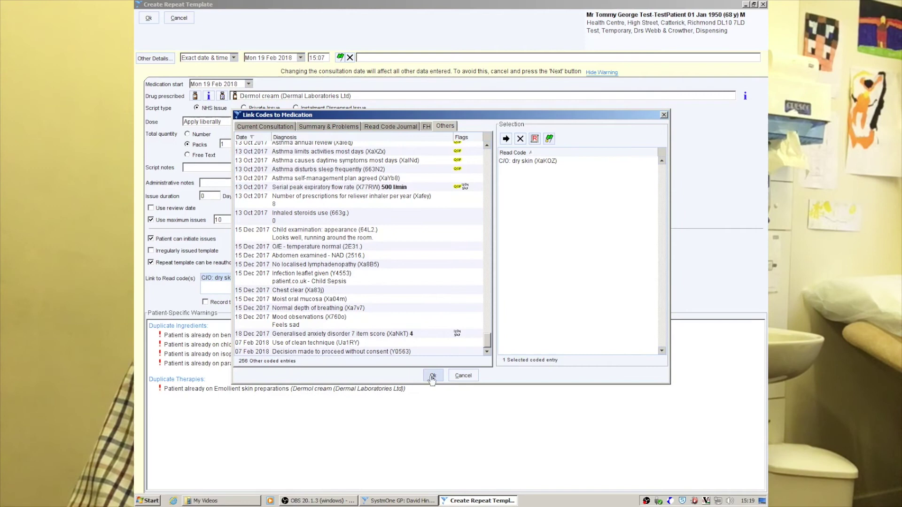
{"action": "left_click", "coordinate": [433, 375]}
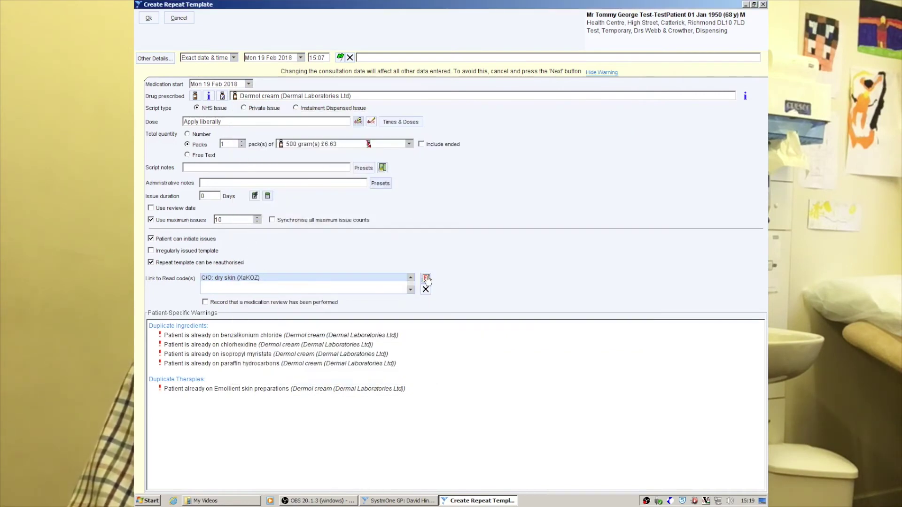
Save the Dermol repeat template after adding the missing 30-day issue duration.
{"action": "left_click", "coordinate": [146, 21]}
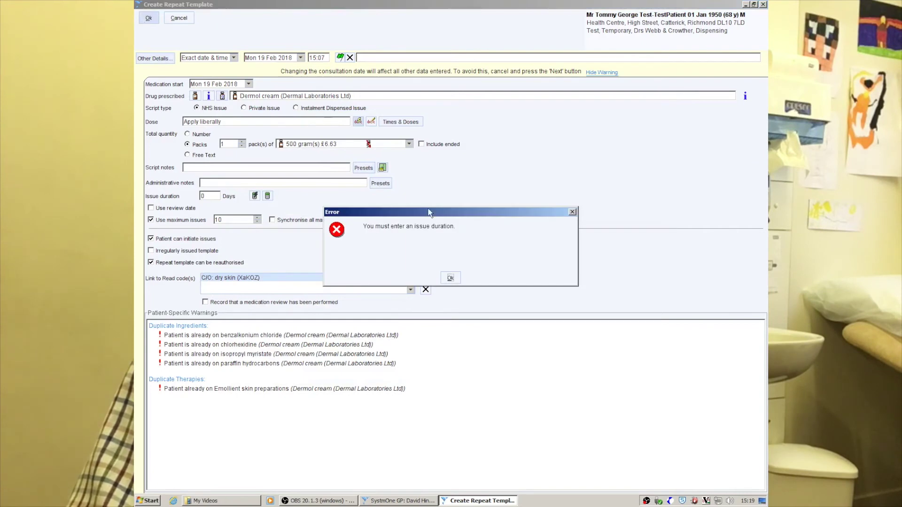
{"action": "left_click", "coordinate": [450, 278]}
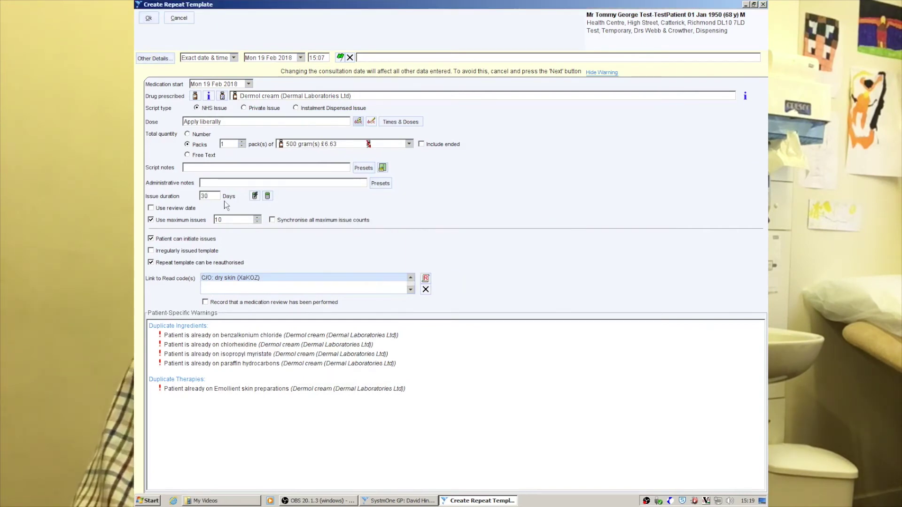
{"action": "left_click", "coordinate": [149, 18]}
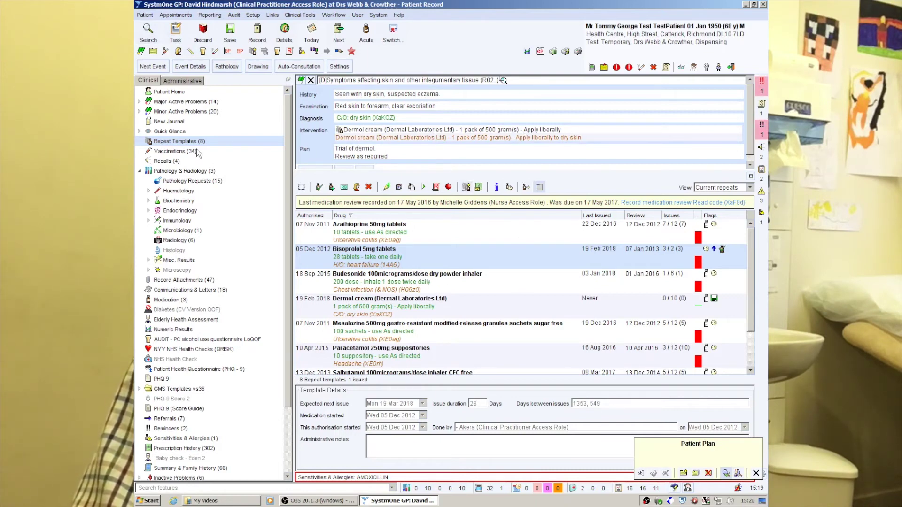
Open the journal and preview the script for today's printed FP10 Dermol prescription.
{"action": "left_click", "coordinate": [165, 123]}
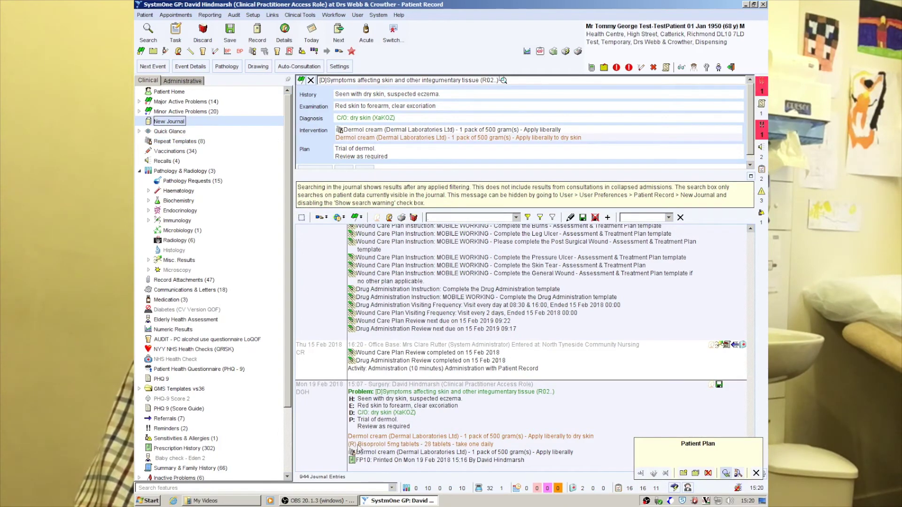
{"action": "left_click", "coordinate": [393, 461]}
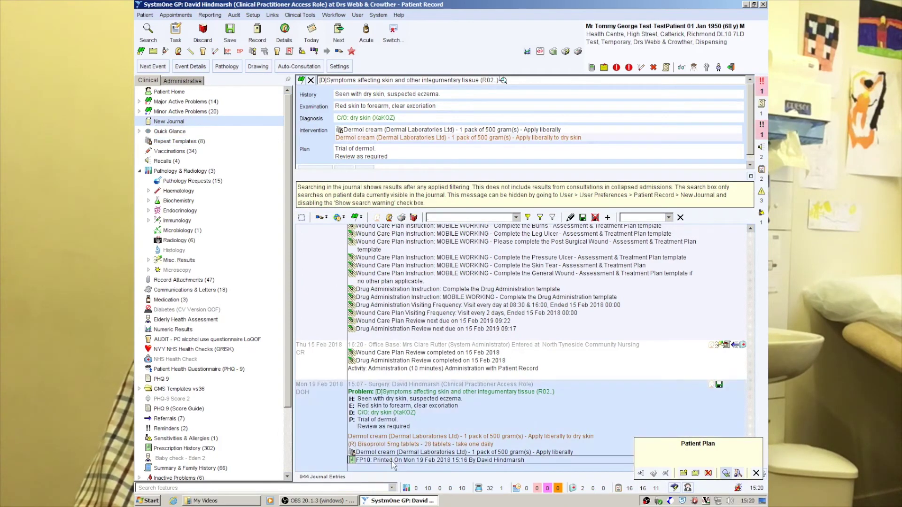
{"action": "right_click", "coordinate": [394, 464]}
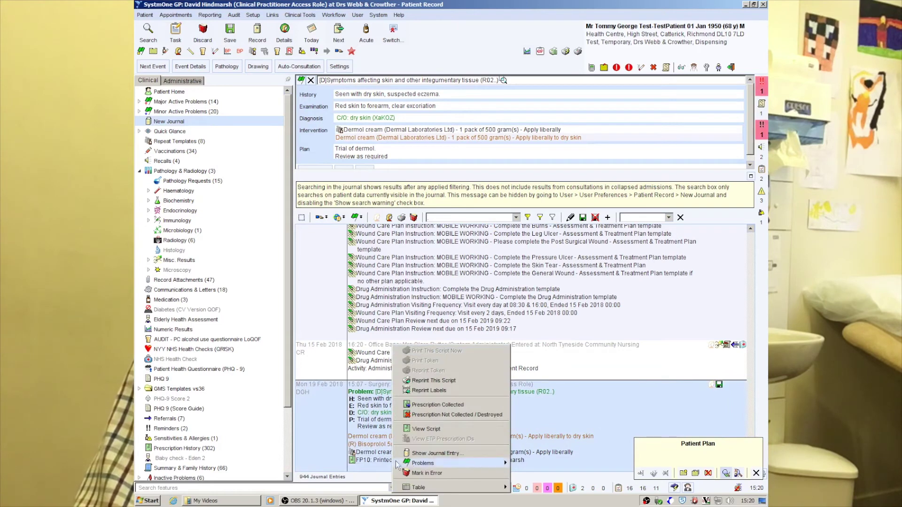
{"action": "left_click", "coordinate": [433, 429]}
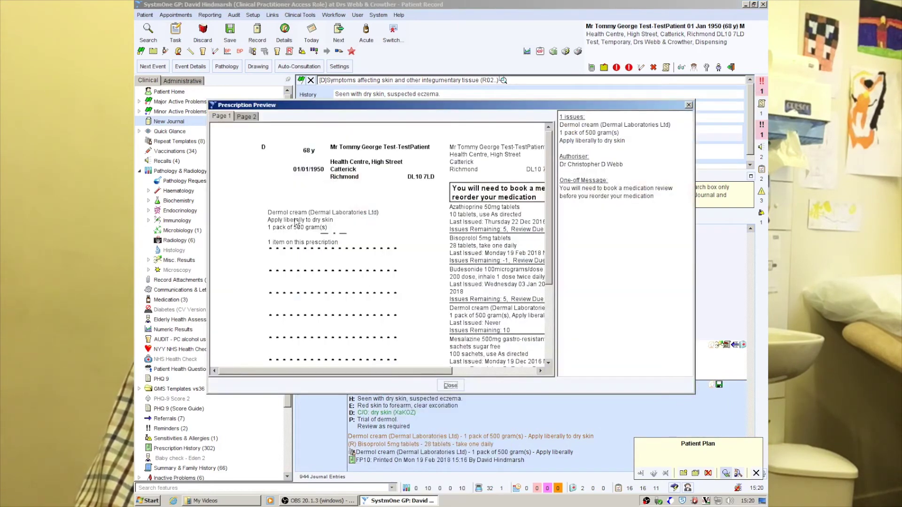
{"action": "left_click_drag", "start_coordinate": [340, 371], "coordinate": [403, 369]}
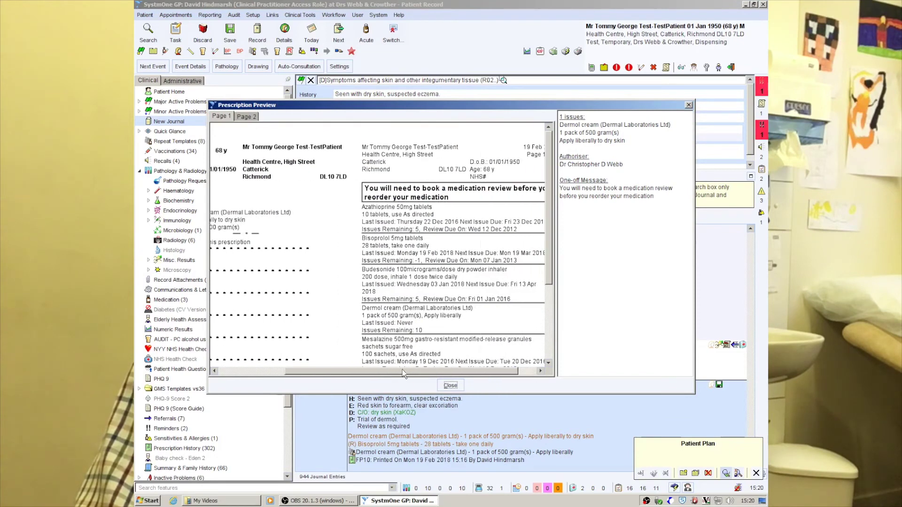
{"action": "left_click", "coordinate": [450, 386]}
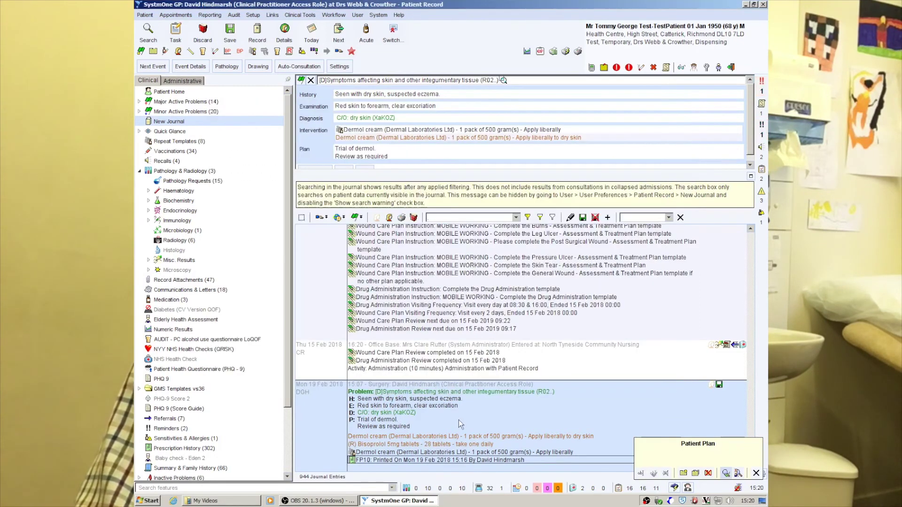
{"action": "left_click", "coordinate": [364, 445]}
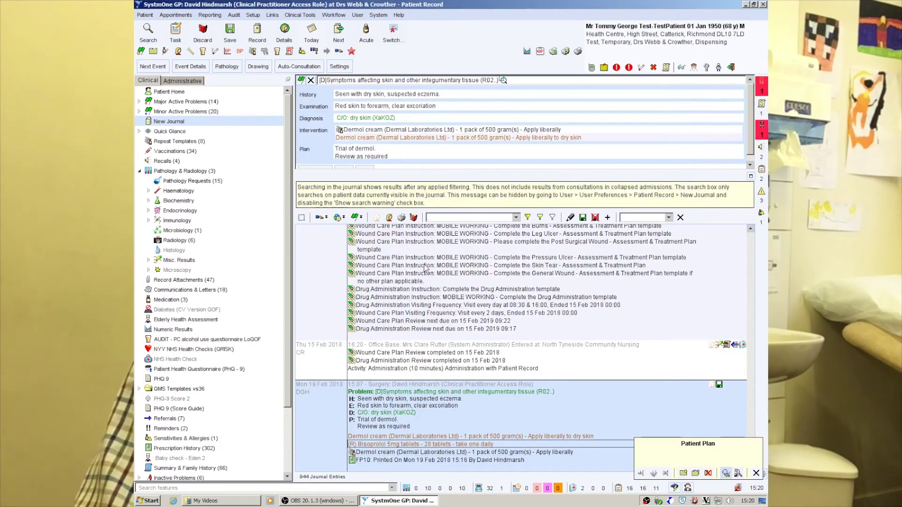
Save the consultation and confirm printing its prescriptions.
{"action": "left_click", "coordinate": [239, 35]}
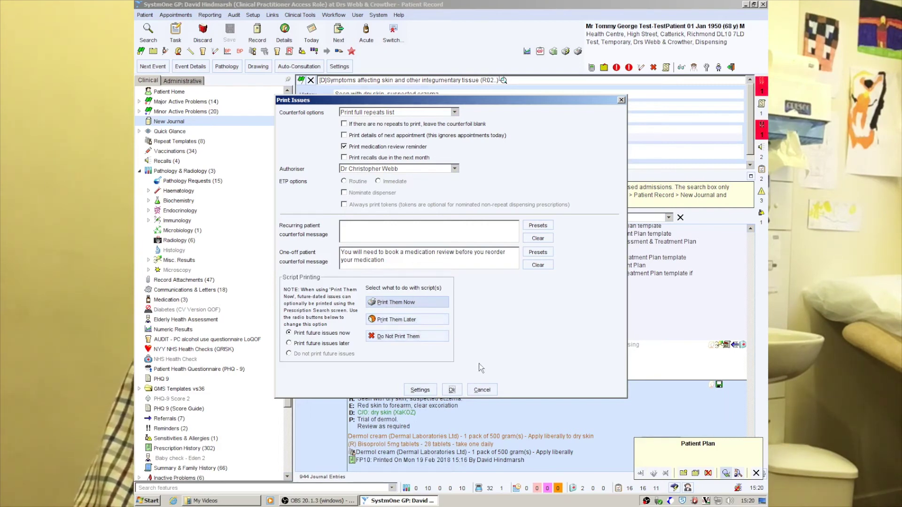
{"action": "left_click", "coordinate": [452, 390]}
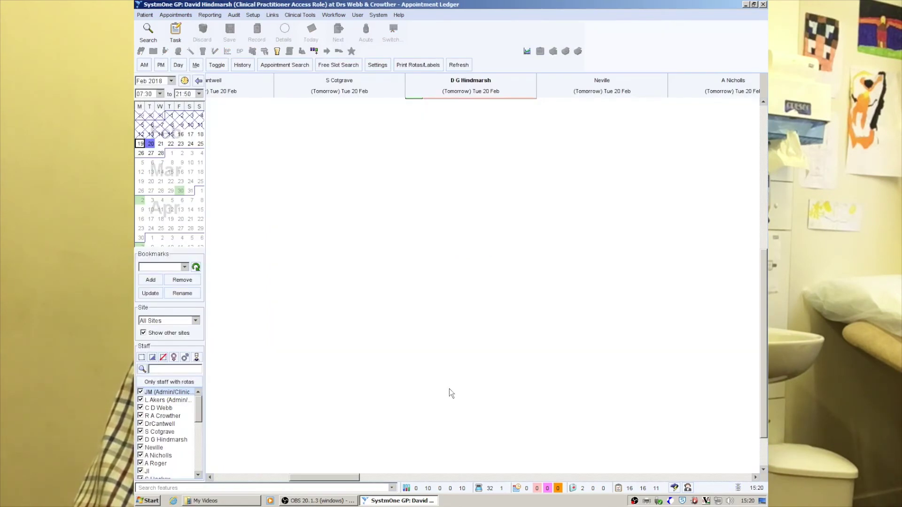